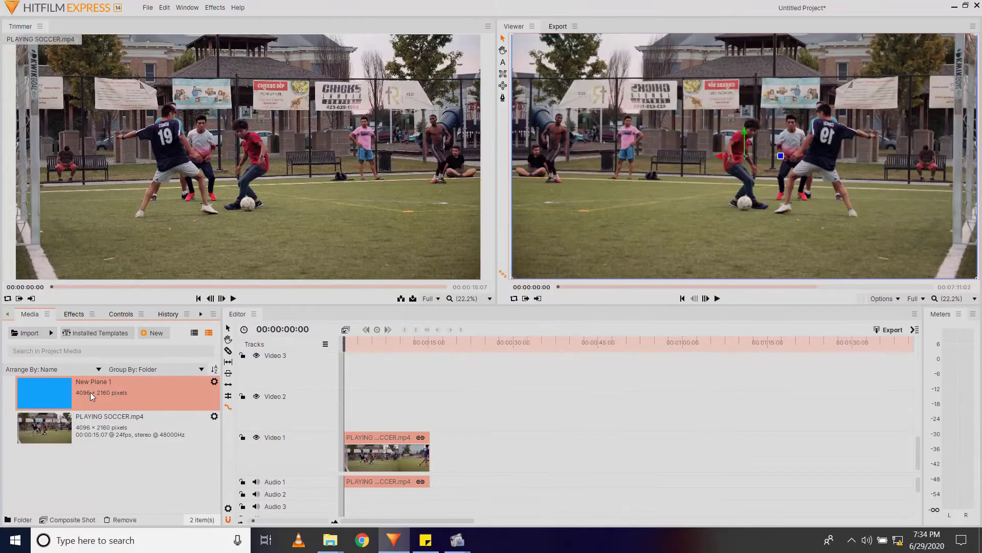
- Preview the layout: blue plane on Video 2, soccer clip on Video 3, plane matching the clip's length
left_click_drag(90, 392, 341, 401)
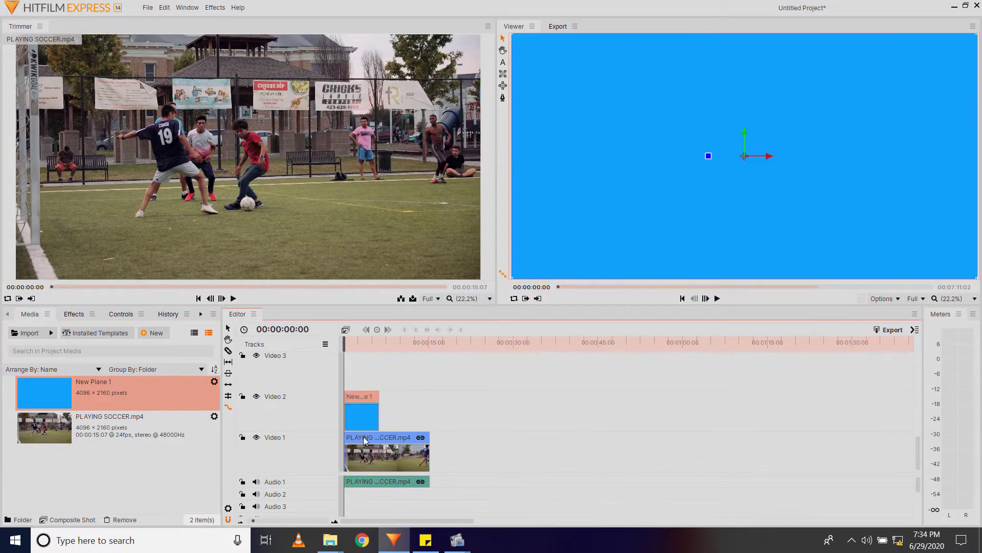
left_click_drag(365, 440, 365, 358)
left_click_drag(381, 408, 428, 410)
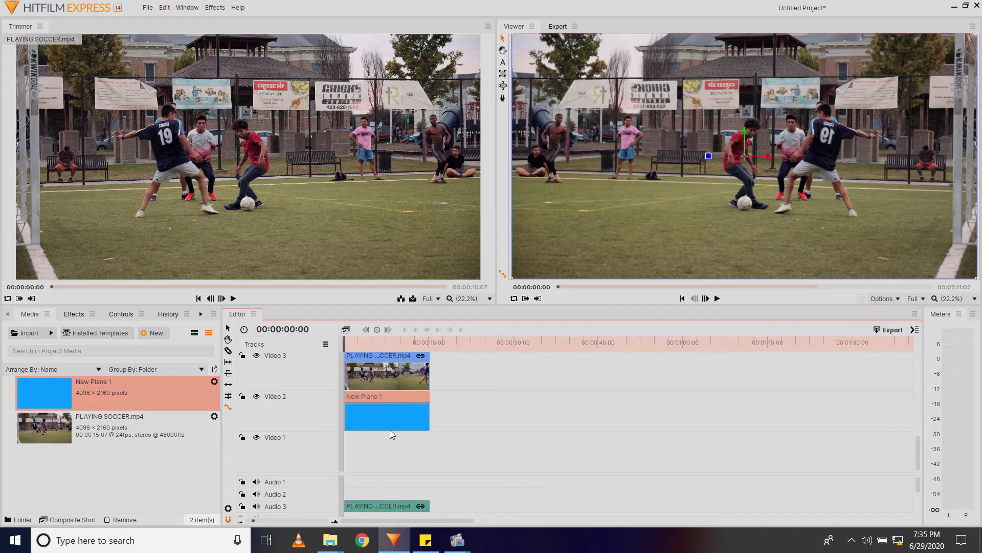
- Preview the soccer clip shrunk to 89% in Transform with width and height scaling unlinked
left_click(387, 376)
left_click(121, 314)
left_click(7, 402)
left_click_drag(207, 437, 181, 438)
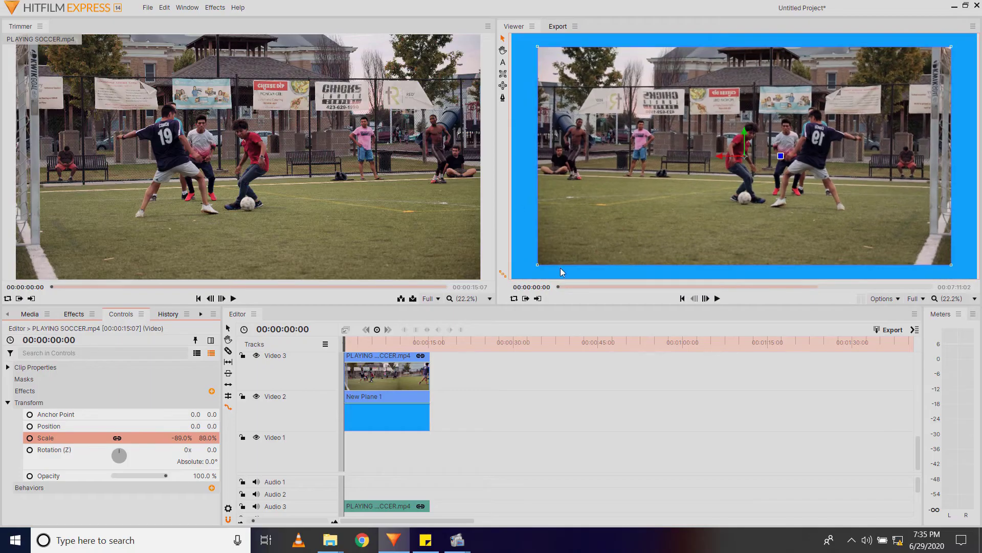
left_click(118, 437)
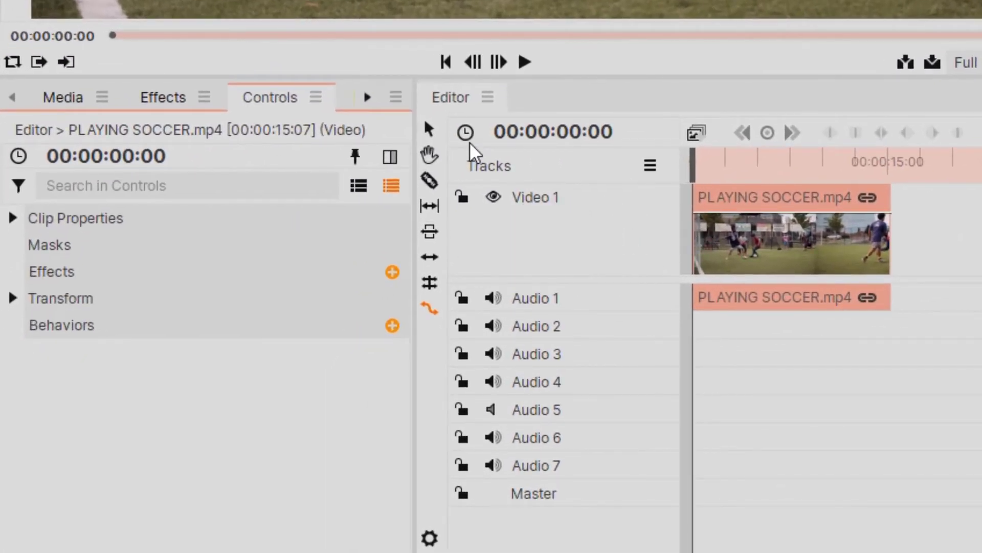
- Widen the Media panel and create a new plane, New Plane 1, at 4096×2160 in green
left_click(60, 98)
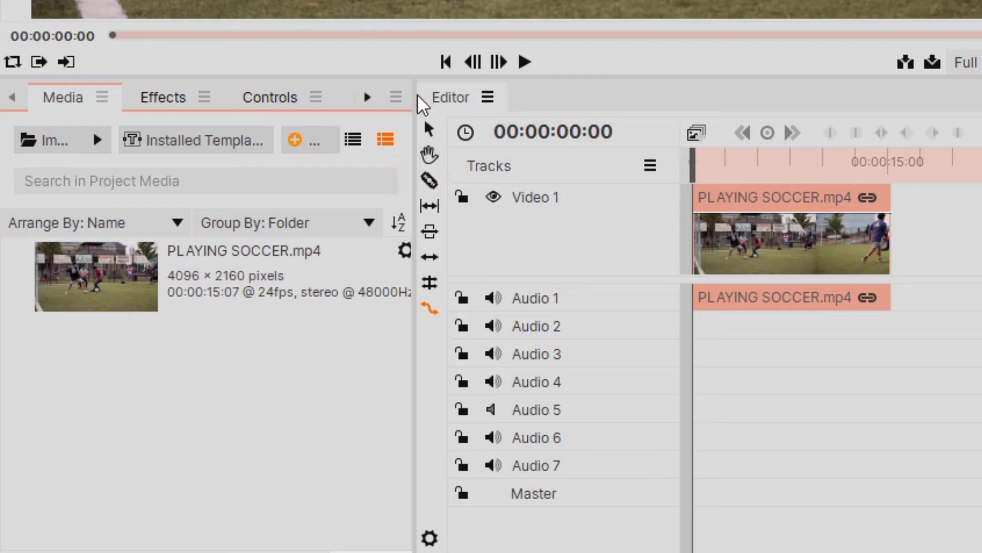
left_click_drag(417, 94, 499, 94)
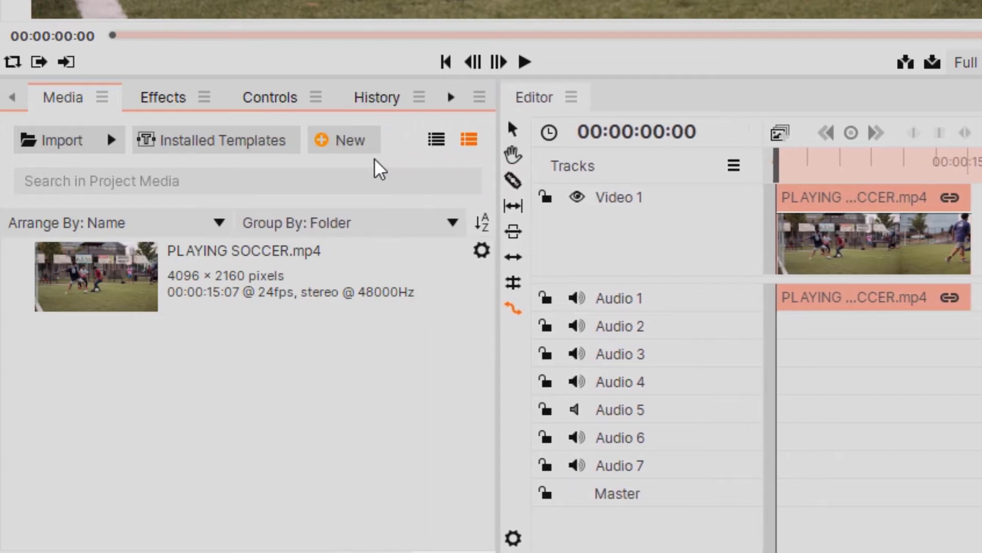
left_click(353, 143)
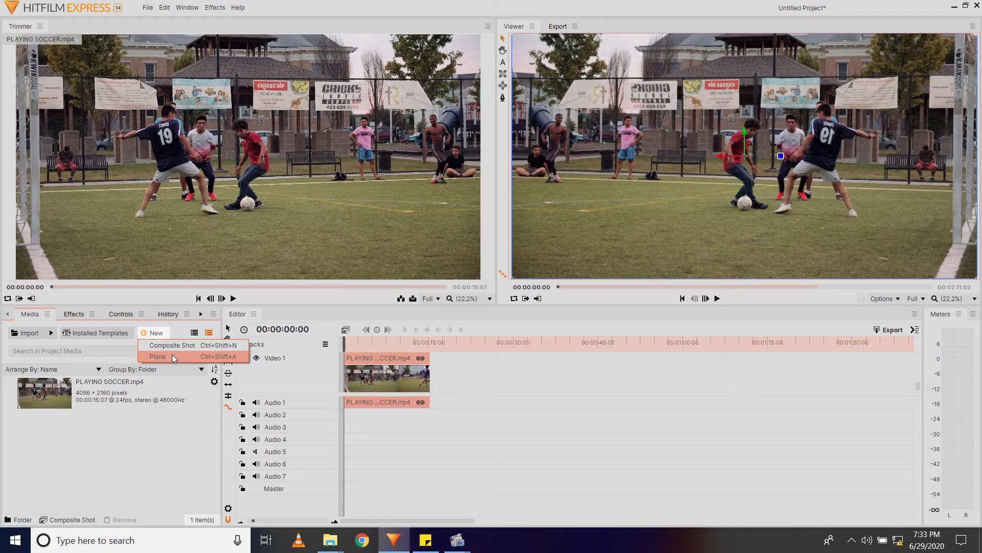
left_click(367, 193)
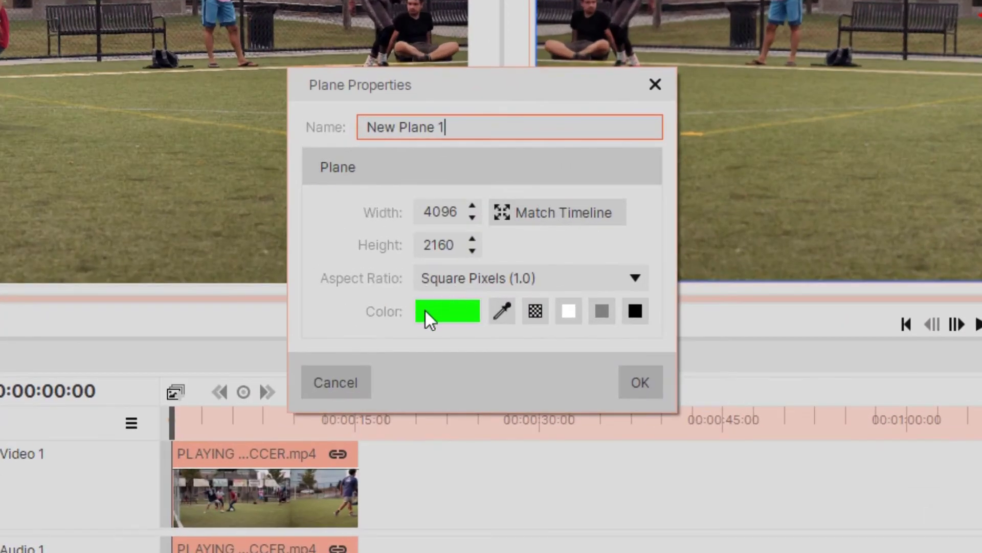
- Change New Plane 1's colour from green to blue (#13a1ff) after trying yellow and orange
left_click(431, 309)
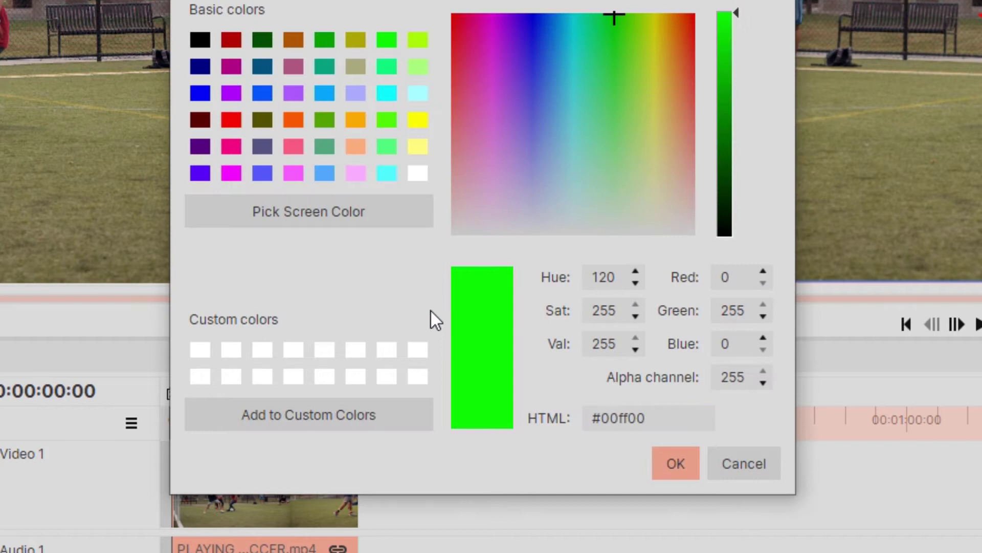
left_click(410, 123)
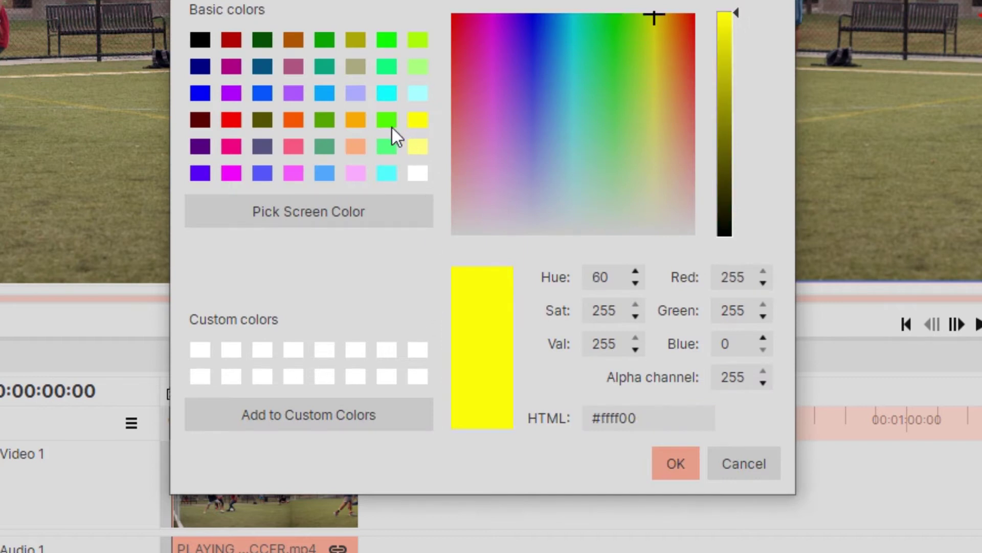
left_click(354, 122)
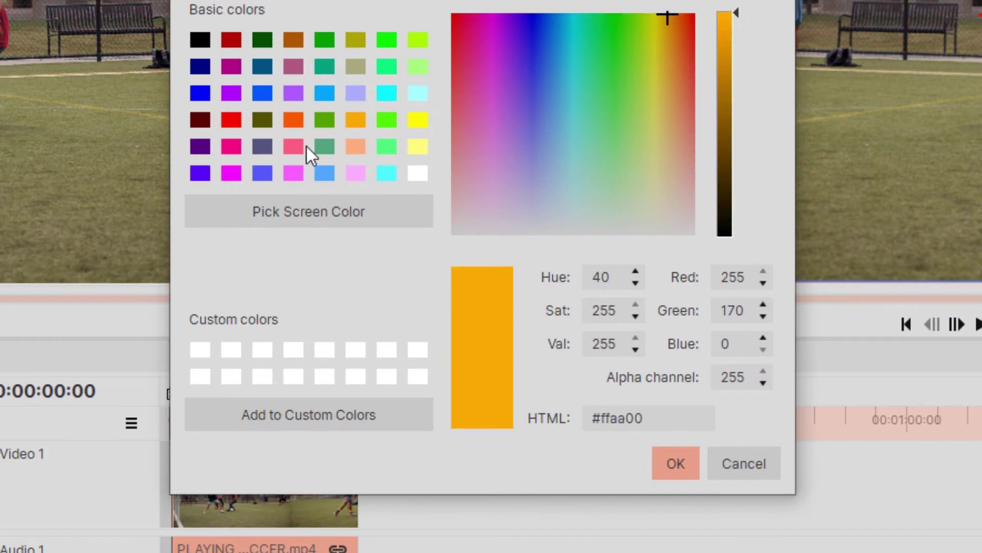
left_click_drag(471, 131, 557, 28)
left_click(671, 457)
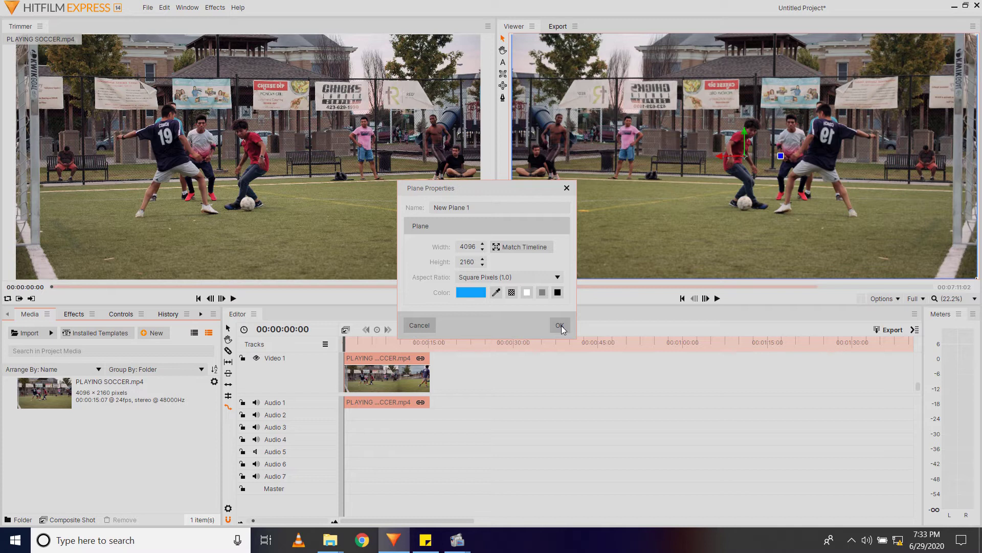
- Create the plane, place New Plane 1 on Video 2, and lift the soccer clip to Video 3
left_click(559, 325)
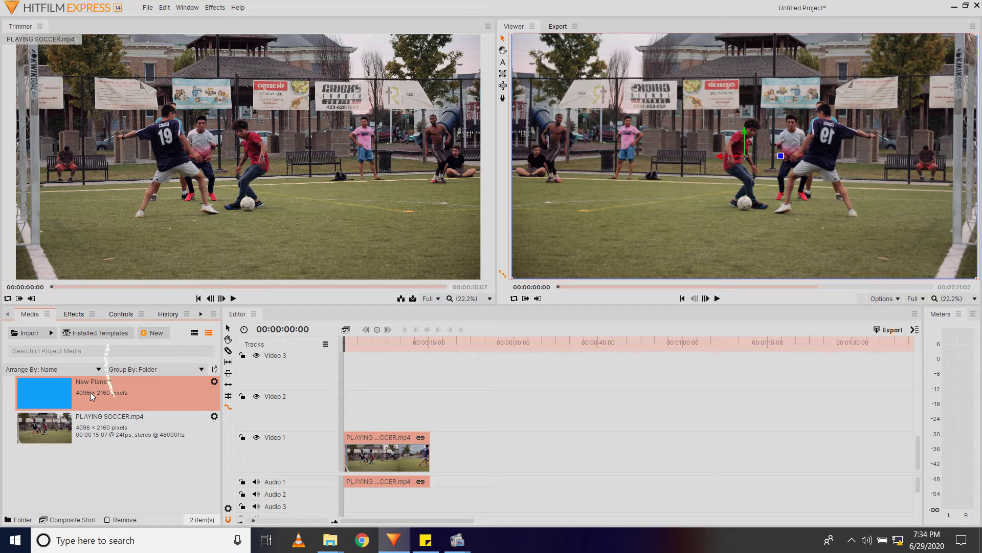
mouse_move(90, 392)
left_mouse_down()
mouse_move(267, 383)
mouse_move(389, 407)
mouse_move(339, 397)
left_mouse_up()
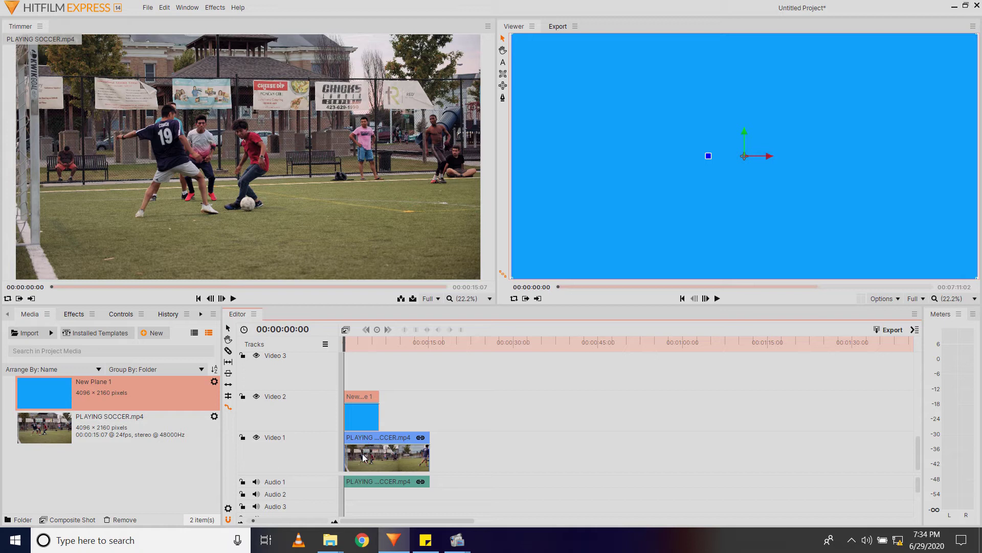
left_click_drag(364, 457, 352, 381)
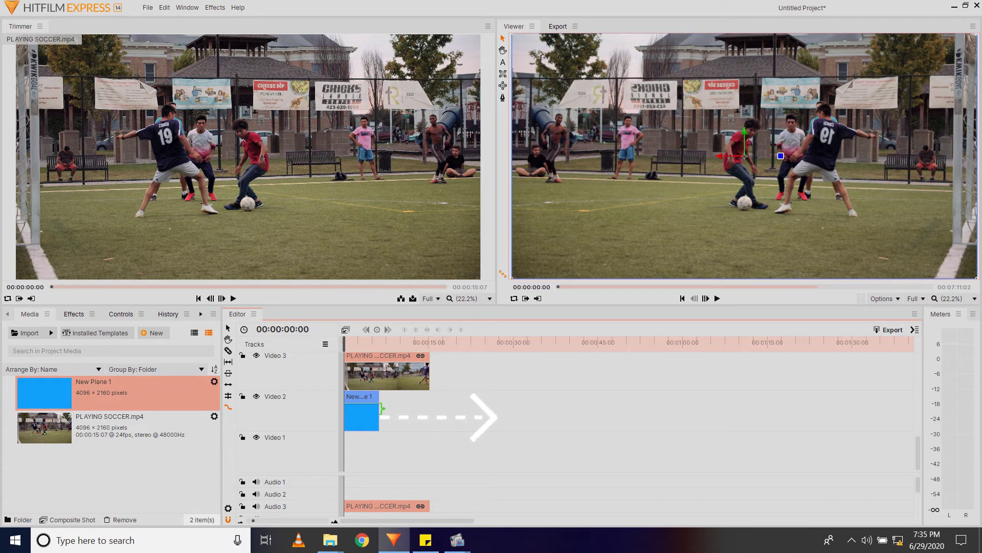
- Stretch New Plane 1's end to 00:00:15:07 to match the soccer clip's length
left_click_drag(382, 407, 430, 405)
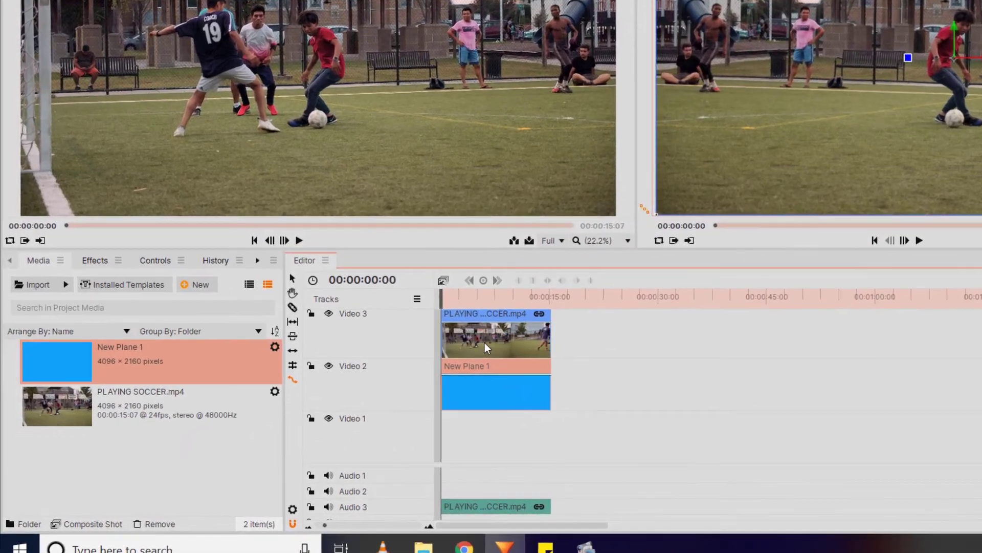
- Scrub the soccer clip's Transform Scale down to 89%, after trying 107% and 95%
left_click(380, 382)
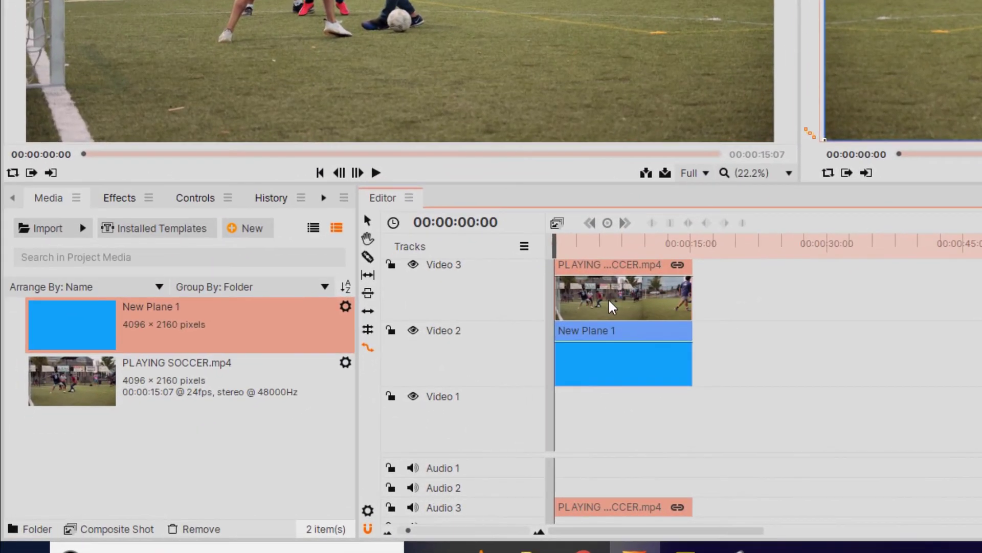
left_click(196, 198)
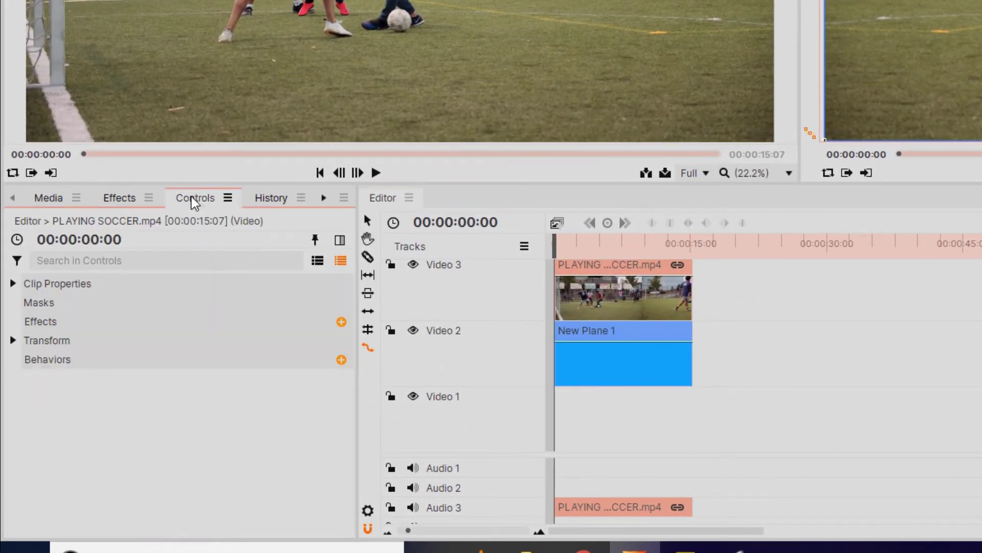
left_click(10, 340)
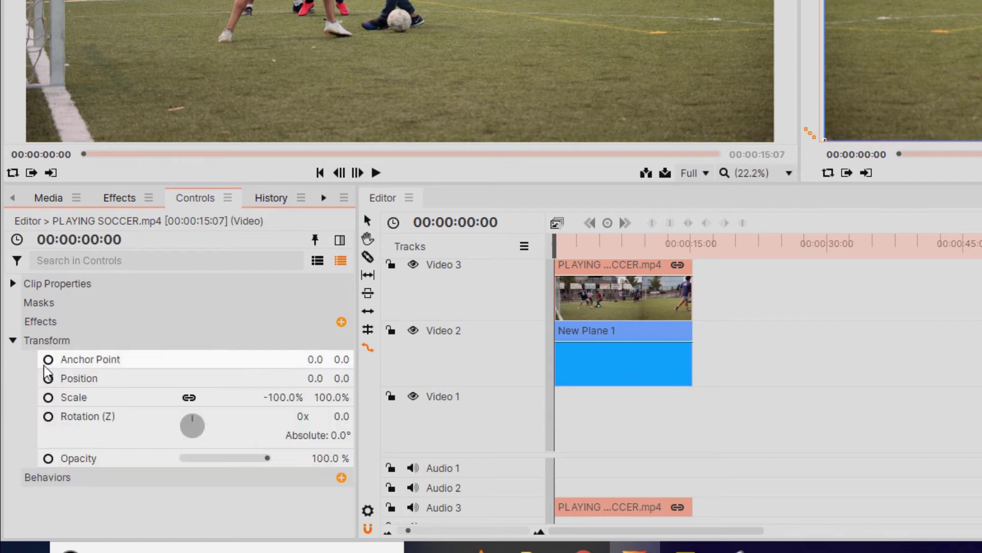
left_click_drag(259, 399, 267, 397)
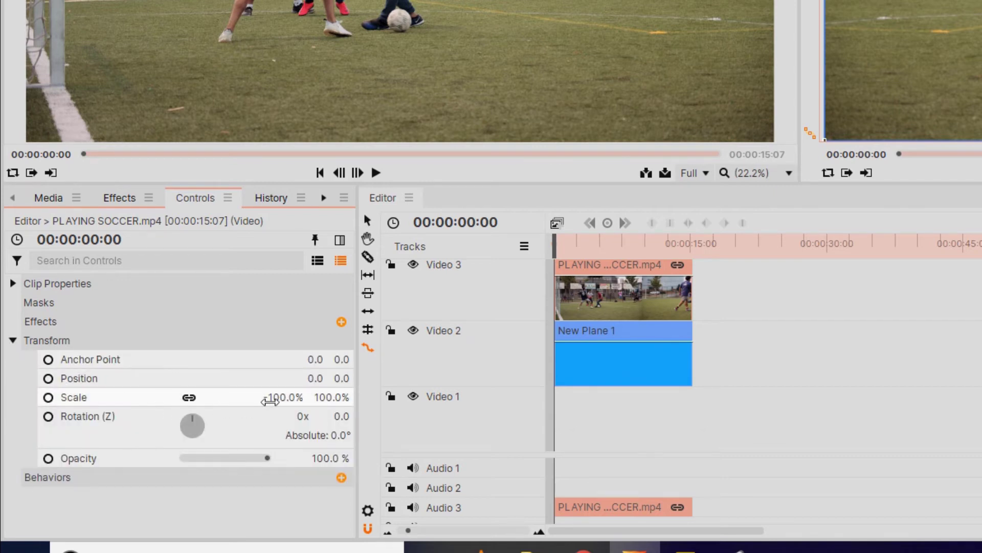
left_click_drag(207, 438, 169, 438)
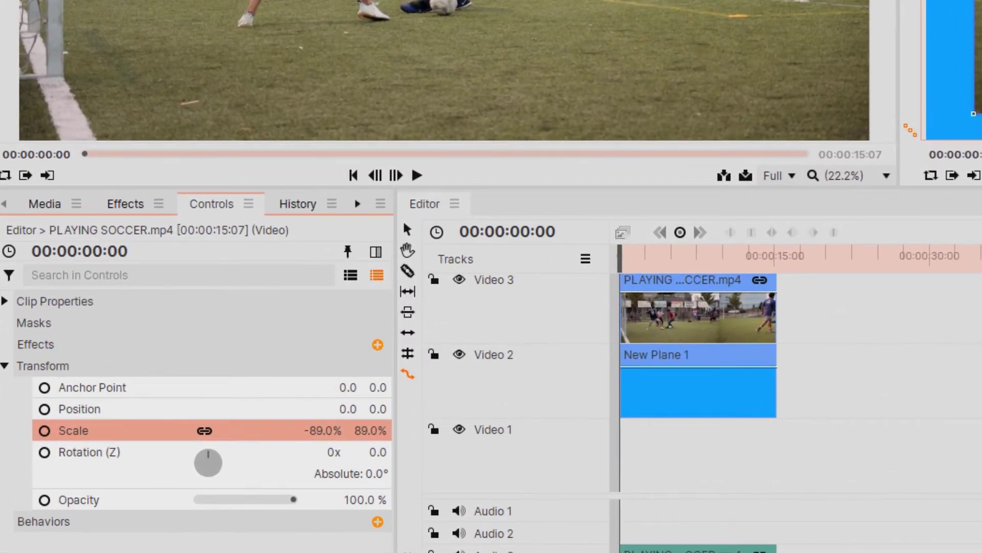
- Unlink the scale chain and set the soccer clip's width scale to -99% with height at 90%
left_click(204, 431)
left_click_drag(322, 430, 303, 430)
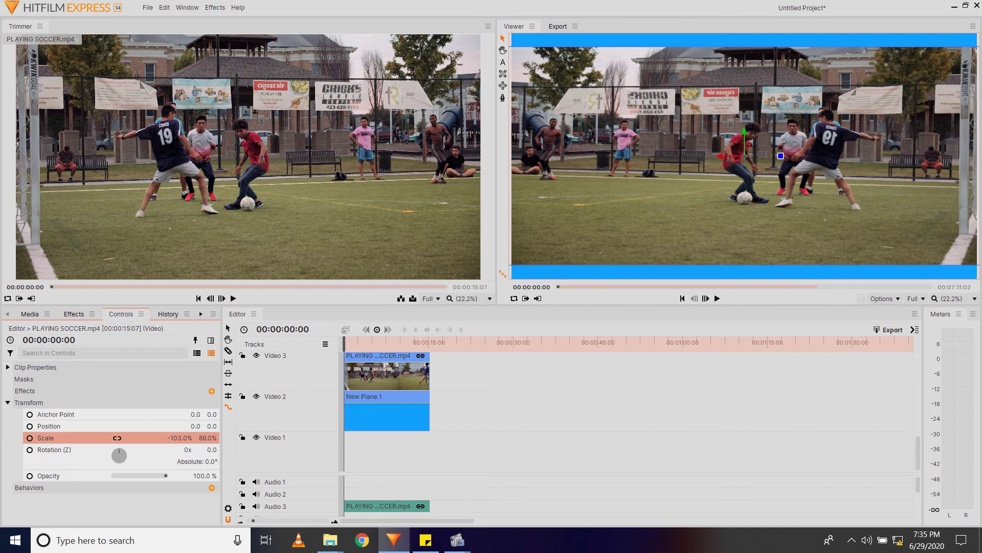
mouse_move(181, 437)
left_mouse_down()
mouse_move(207, 437)
mouse_move(181, 437)
left_mouse_up()
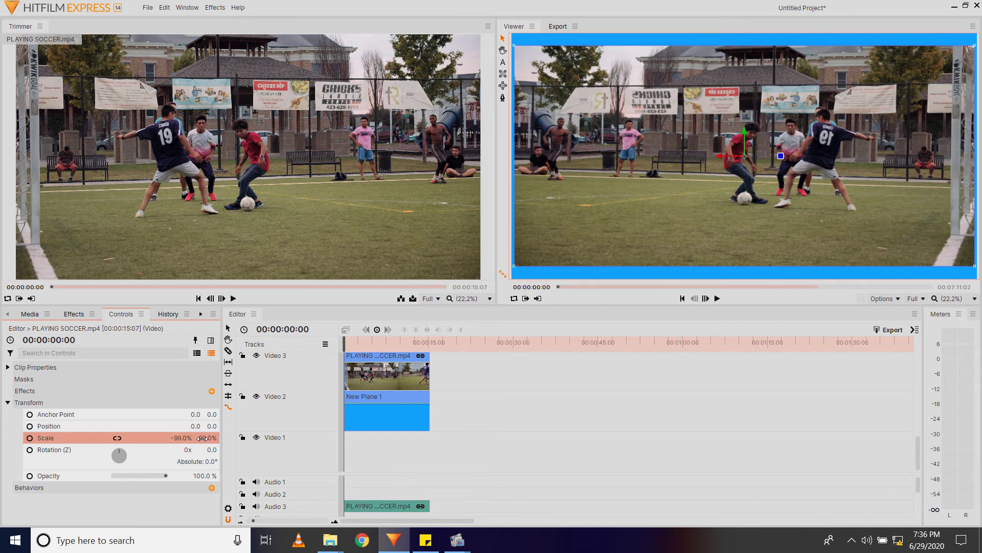
- Raise the soccer clip's height scale to 96% for an even, thin blue border
left_click_drag(208, 438, 220, 437)
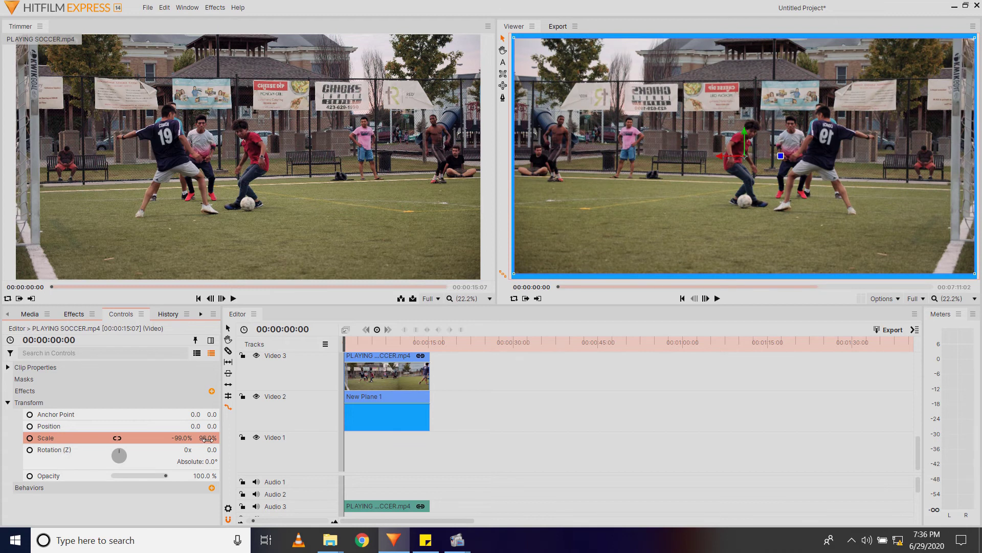